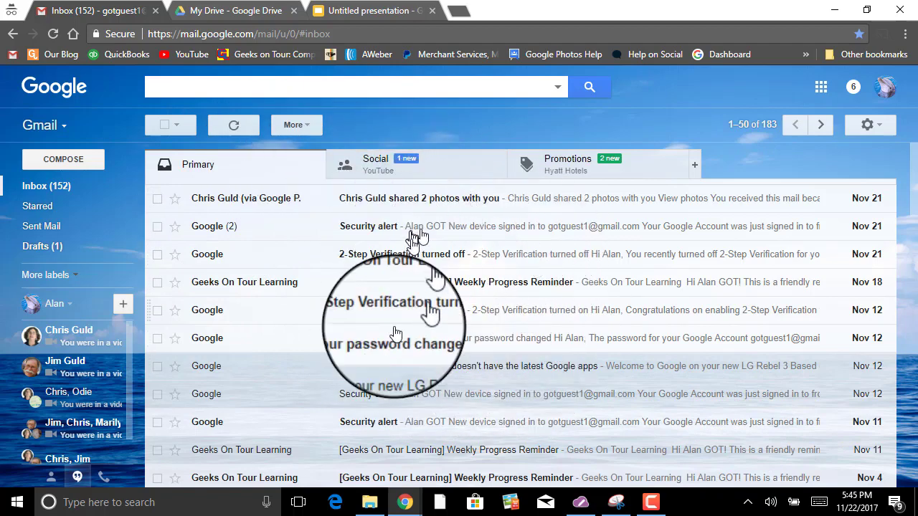
Open Google Contacts from Gmail's app switcher and select a contact's card
{"action": "left_click", "coordinate": [64, 131]}
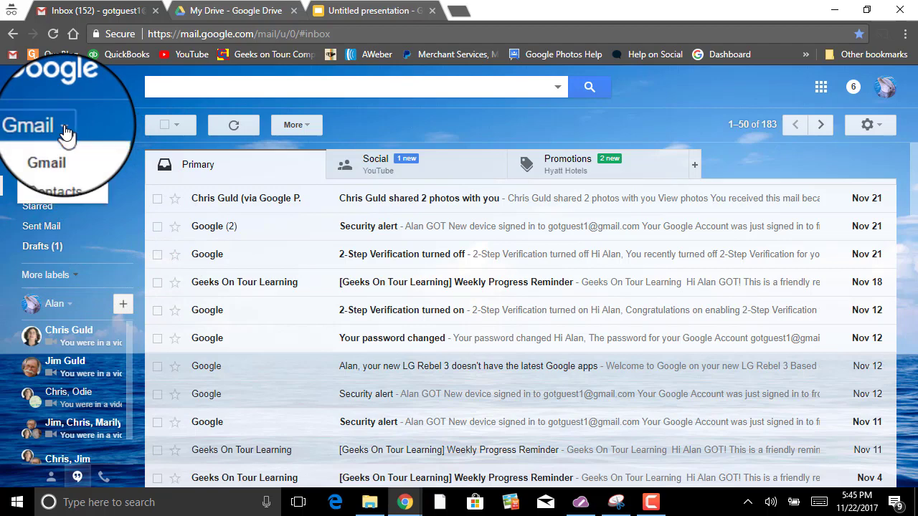
{"action": "left_click", "coordinate": [54, 168]}
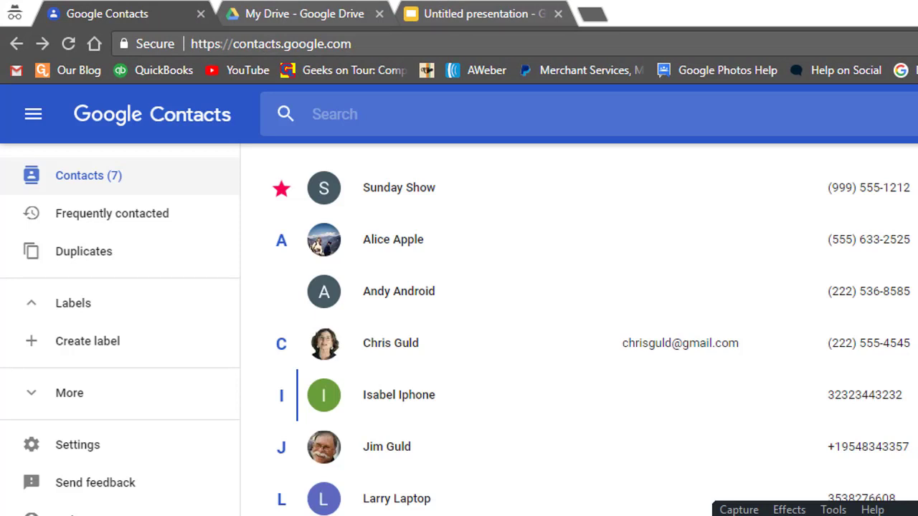
{"action": "left_click", "coordinate": [410, 405]}
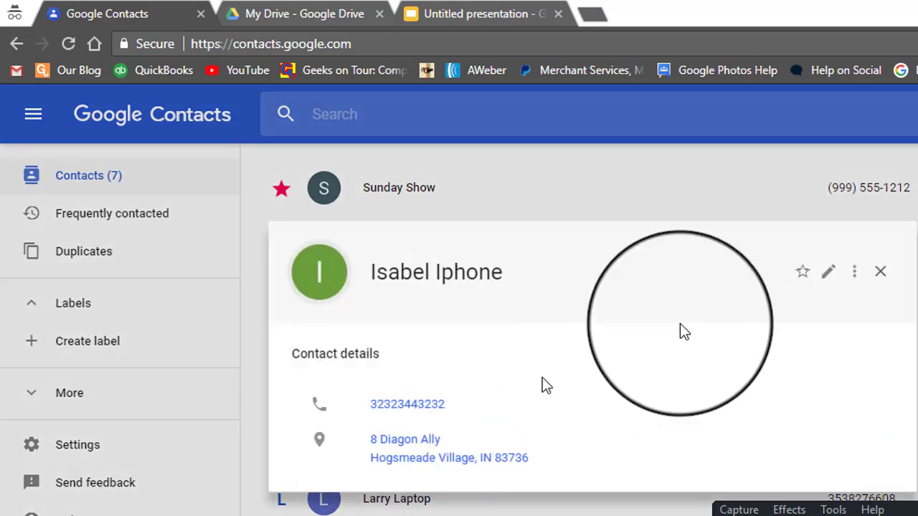
Review the contact's address in the edit form, then discard without saving any changes
{"action": "left_click", "coordinate": [832, 278]}
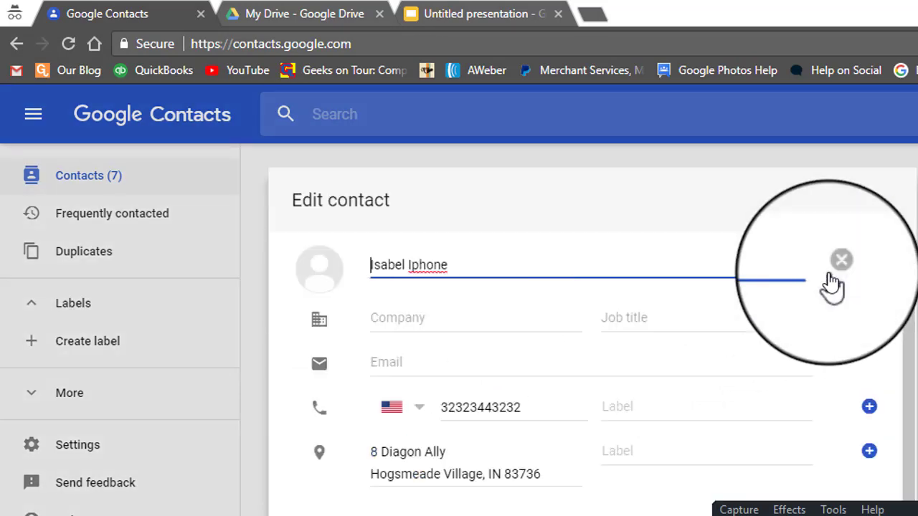
{"action": "left_click", "coordinate": [505, 467]}
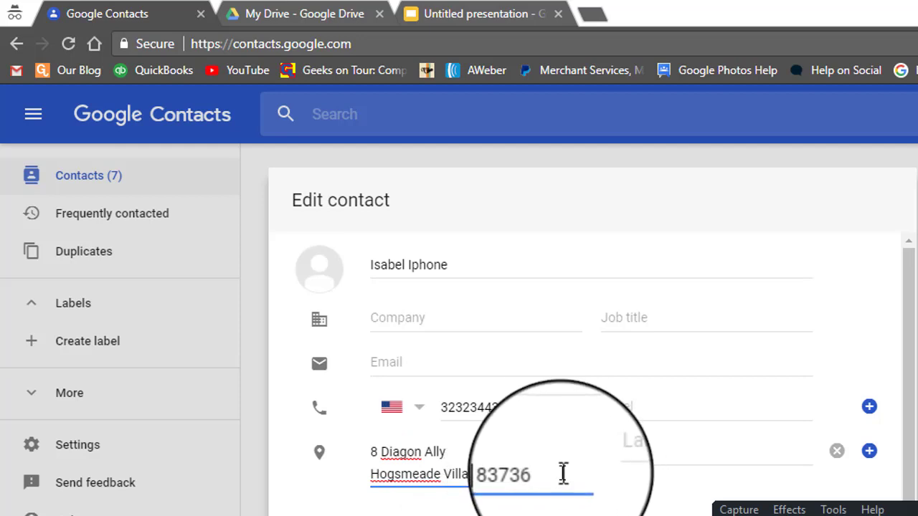
{"action": "scroll", "coordinate": [563, 473], "scroll_direction": "down", "scroll_amount": 1}
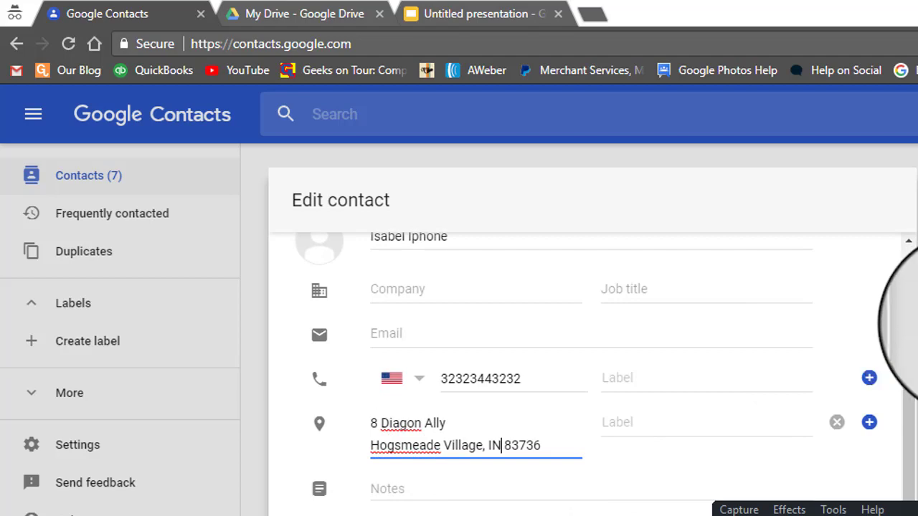
{"action": "left_click", "coordinate": [915, 323]}
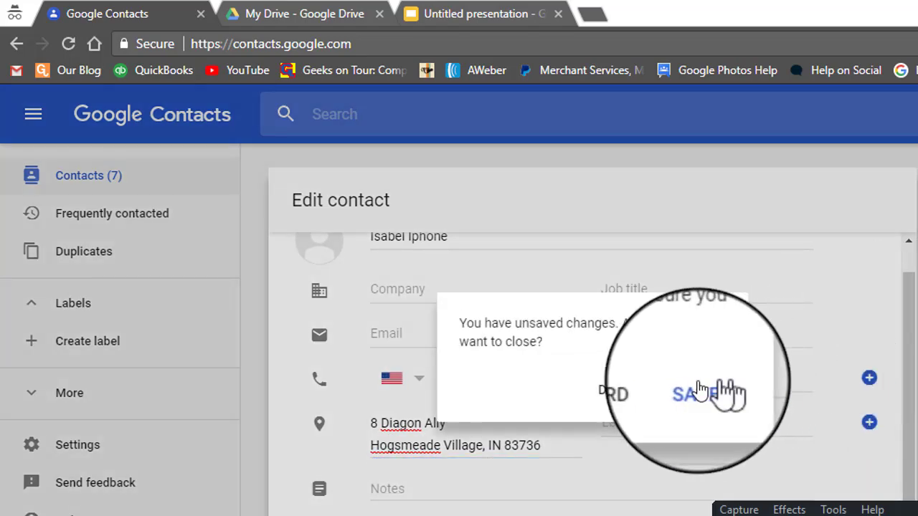
{"action": "left_click", "coordinate": [644, 401]}
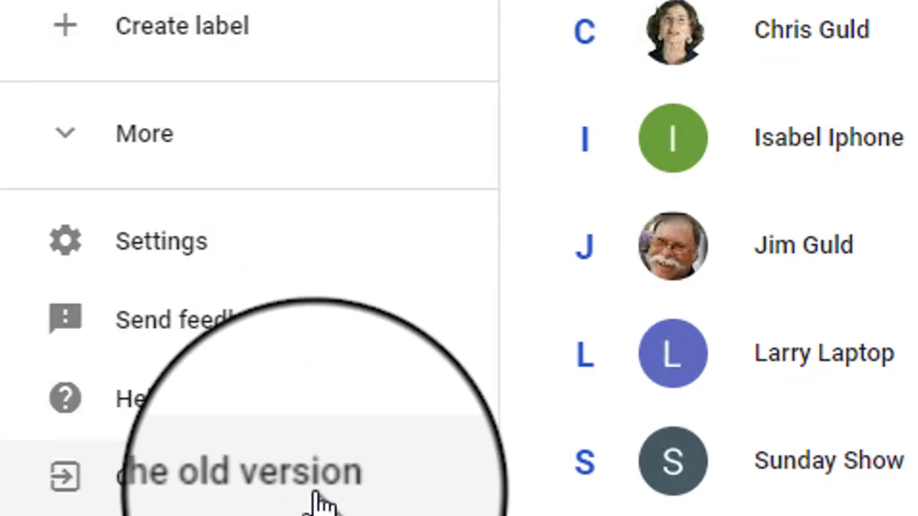
In old Contacts, view the contact's split address fields, cancel, and return to My Contacts
{"action": "left_click", "coordinate": [319, 502]}
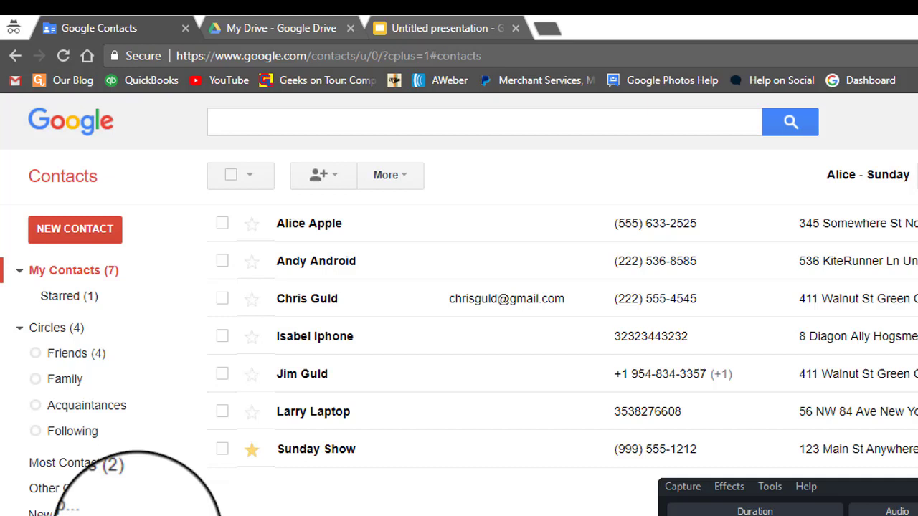
{"action": "left_click", "coordinate": [336, 343]}
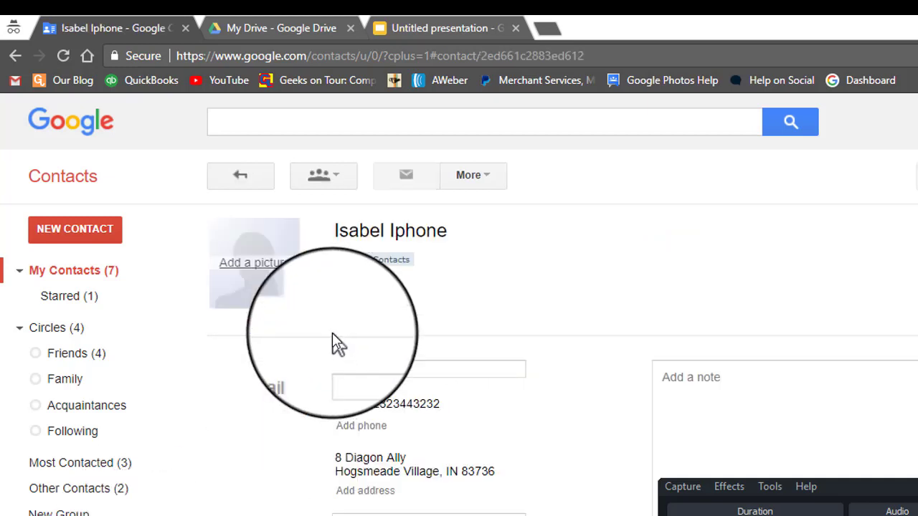
{"action": "mouse_move", "coordinate": [390, 444]}
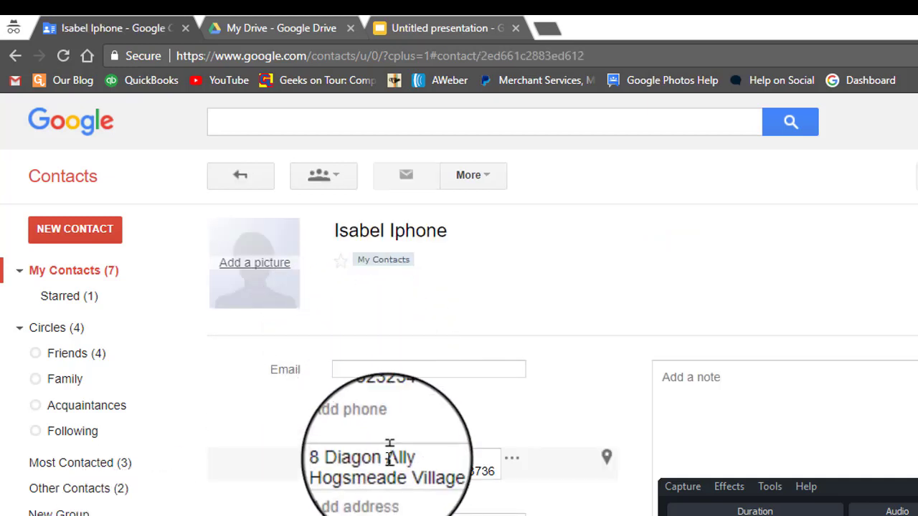
{"action": "left_click", "coordinate": [515, 462]}
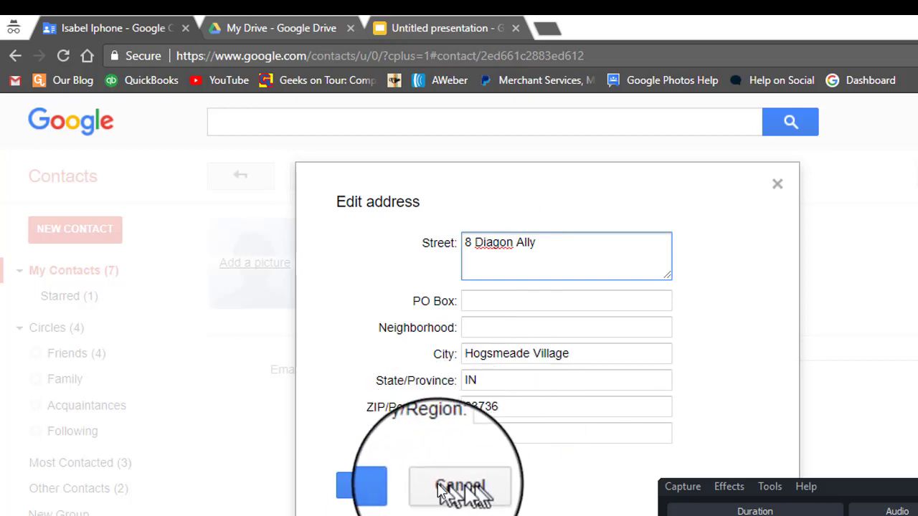
{"action": "left_click", "coordinate": [439, 485]}
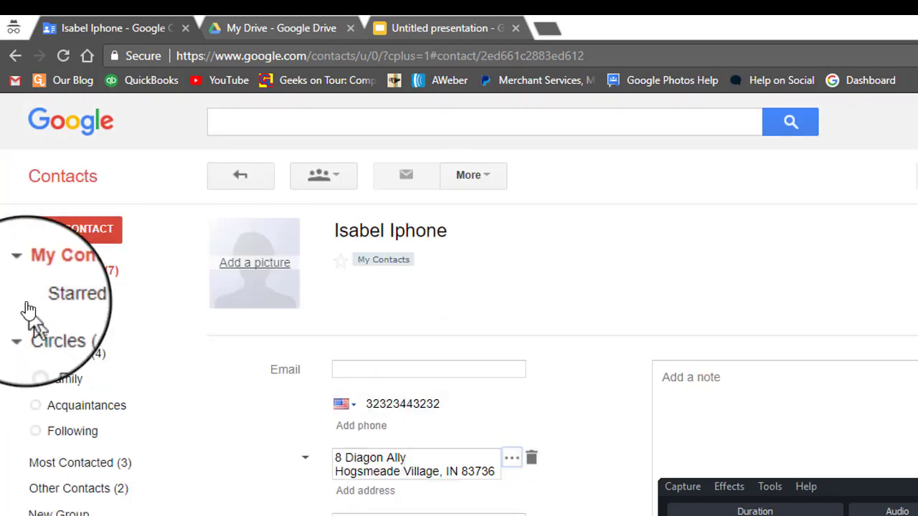
{"action": "left_click", "coordinate": [60, 271]}
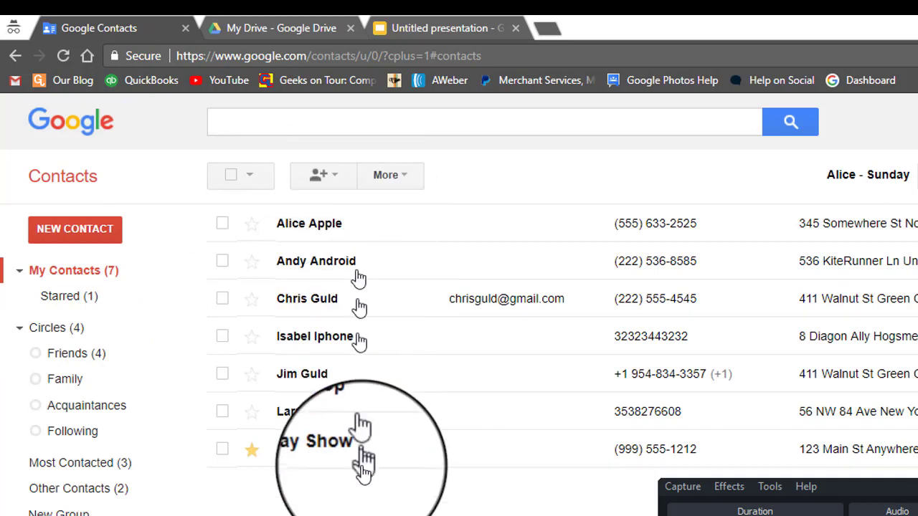
Export the whole contact list as Outlook CSV, saving the download as ChrisMailLabels.csv
{"action": "left_click", "coordinate": [403, 174]}
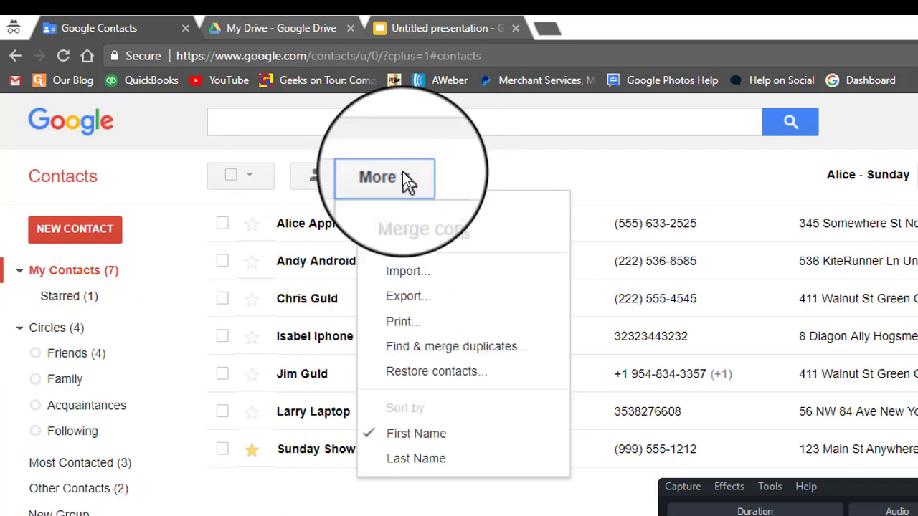
{"action": "left_click", "coordinate": [415, 300]}
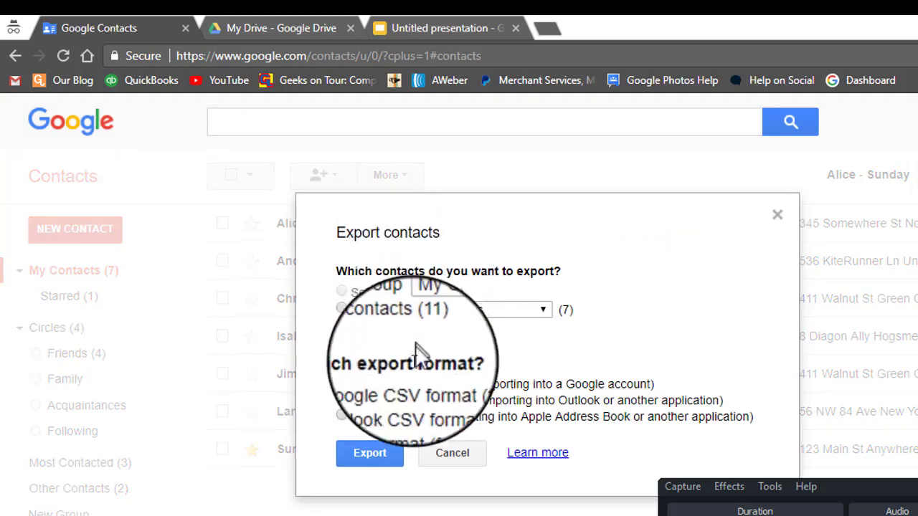
{"action": "left_click", "coordinate": [343, 401]}
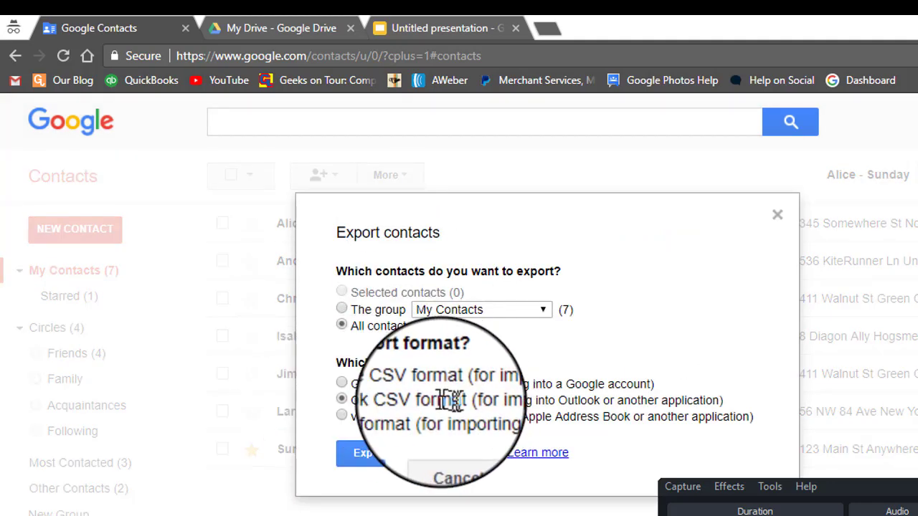
{"action": "left_click", "coordinate": [372, 459]}
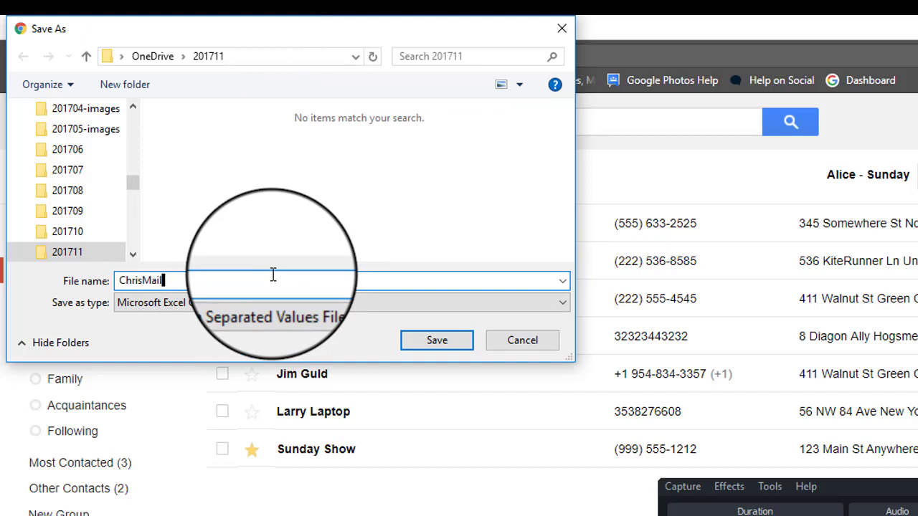
{"action": "type", "text": "s"}
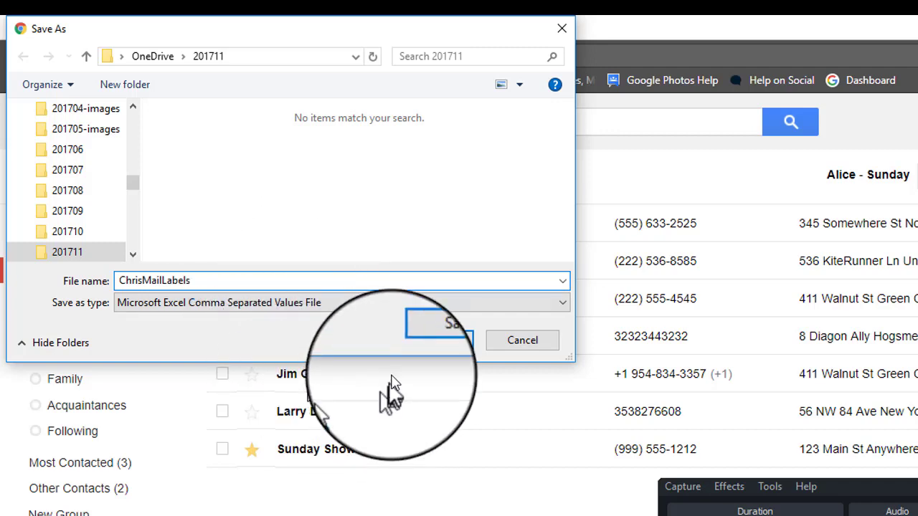
{"action": "left_click", "coordinate": [434, 341]}
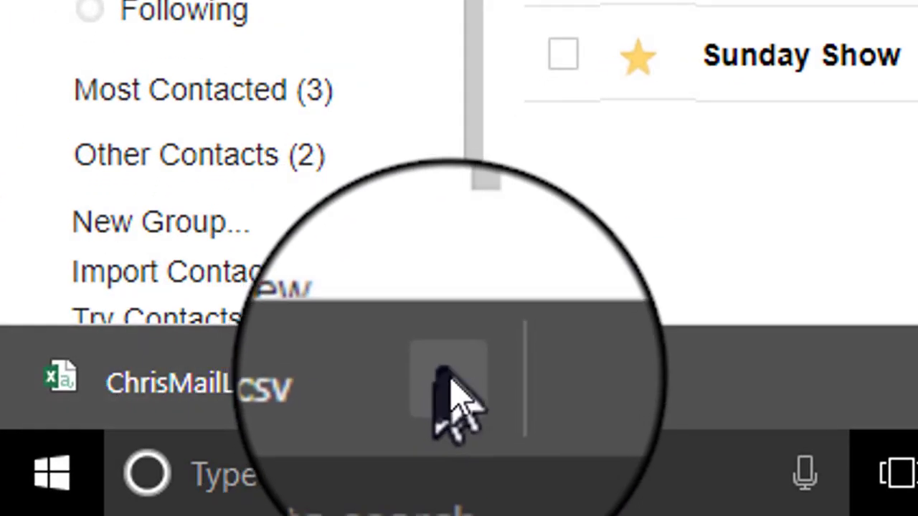
Open the downloaded ChrisMailLabels.csv and delete the unneeded columns starting from Title
{"action": "left_click", "coordinate": [452, 391]}
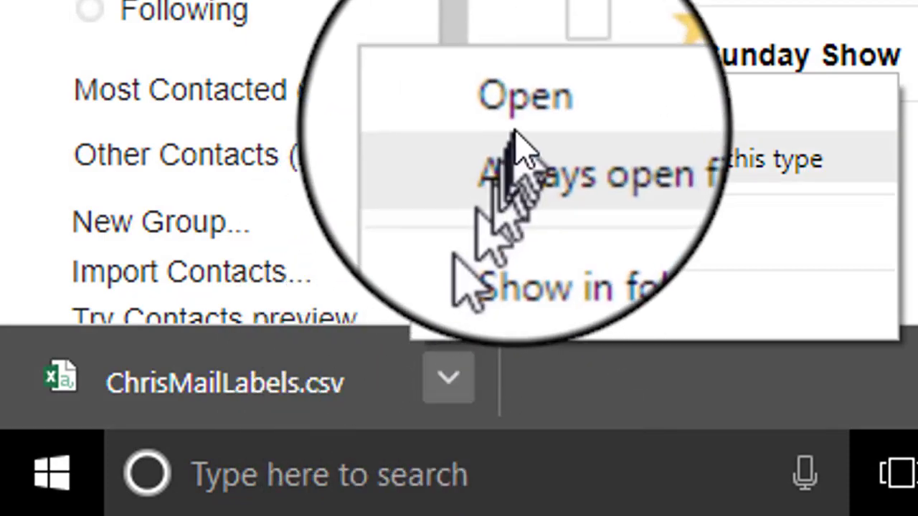
{"action": "left_click", "coordinate": [532, 109]}
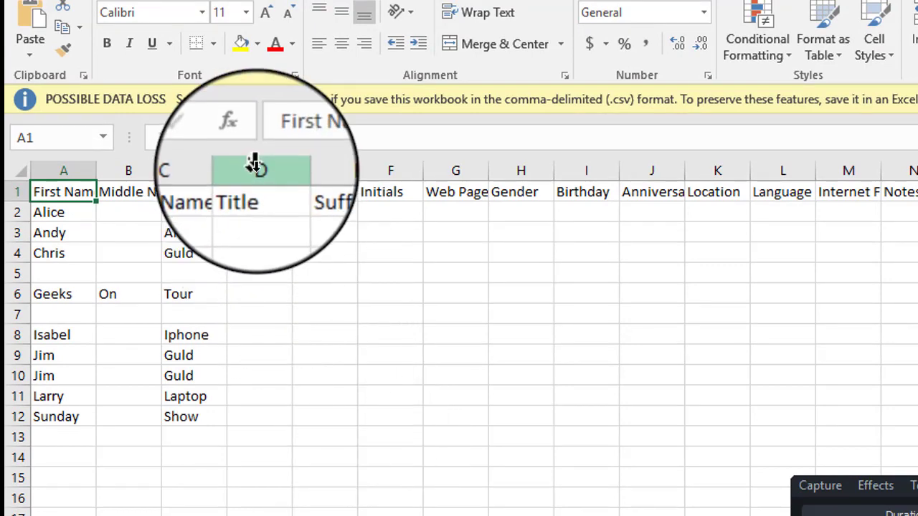
{"action": "left_click_drag", "start_coordinate": [255, 172], "coordinate": [917, 175]}
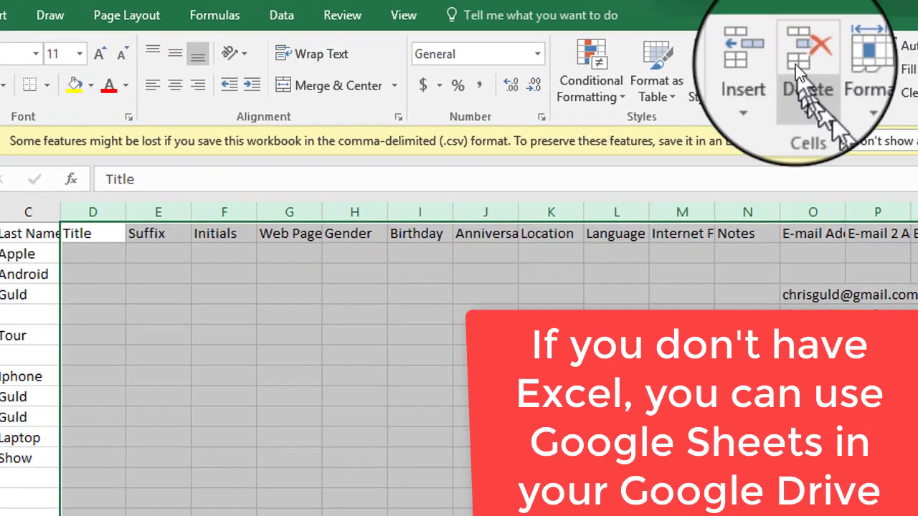
{"action": "left_click", "coordinate": [917, 27]}
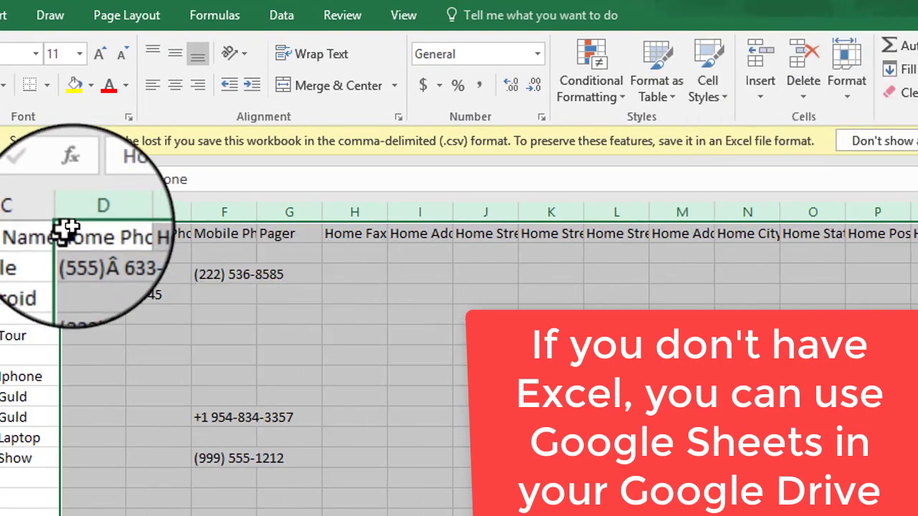
Delete the phone and business columns from Home Phone through Other Fax
{"action": "left_click", "coordinate": [83, 210]}
{"action": "left_click_drag", "start_coordinate": [83, 210], "coordinate": [813, 213]}
{"action": "scroll", "coordinate": [656, 241], "scroll_direction": "right", "scroll_amount": 4}
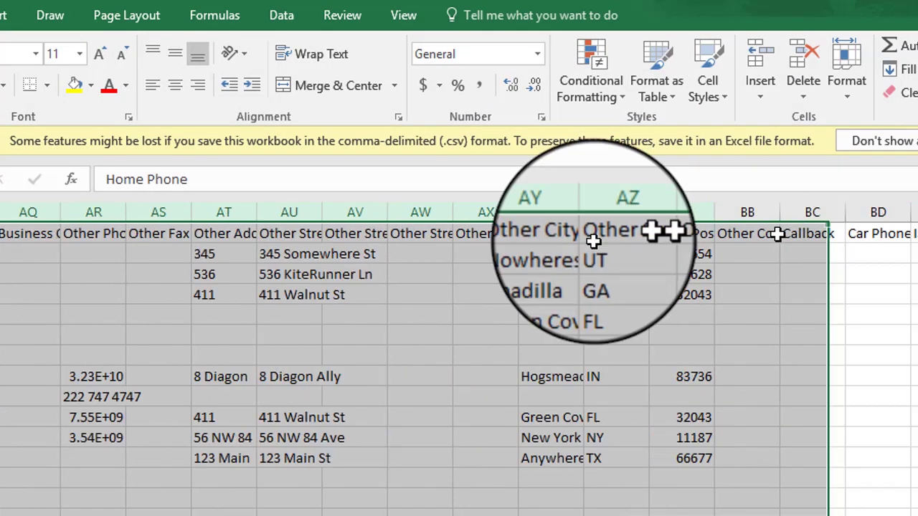
{"action": "left_click_drag", "start_coordinate": [32, 291], "coordinate": [141, 273]}
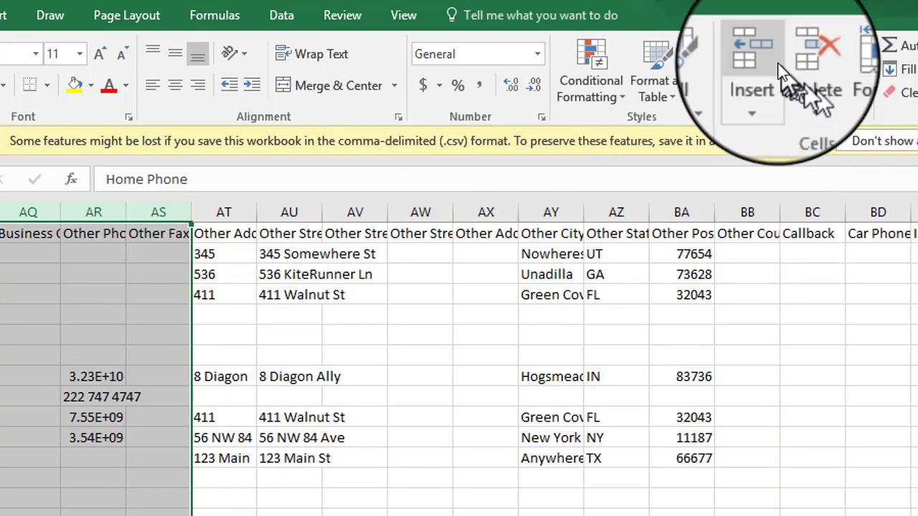
{"action": "left_click", "coordinate": [801, 51]}
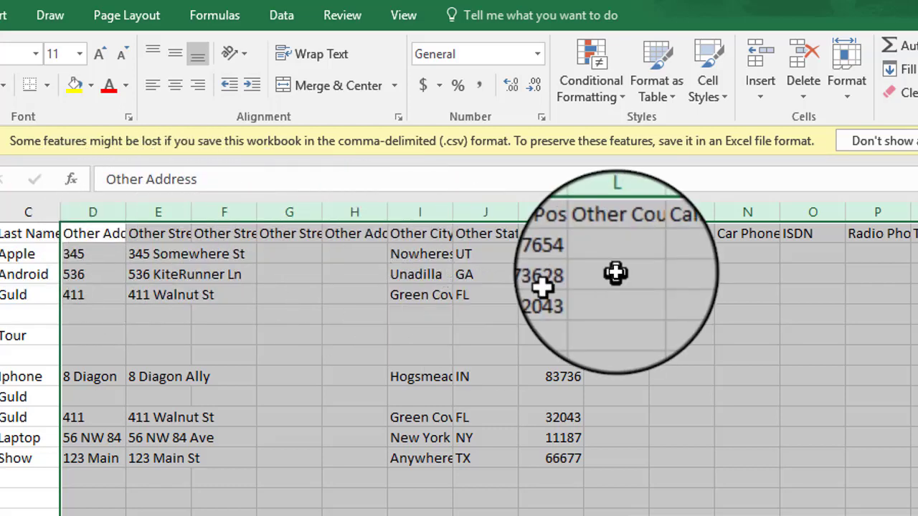
Delete every column after Other Postal Code, then close Excel saving the CSV
{"action": "left_click", "coordinate": [628, 213]}
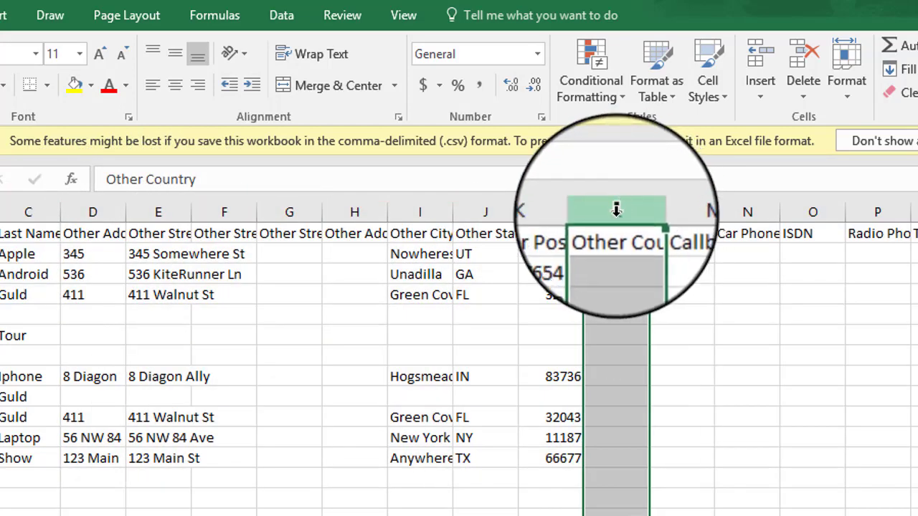
{"action": "left_click_drag", "start_coordinate": [627, 213], "coordinate": [917, 215]}
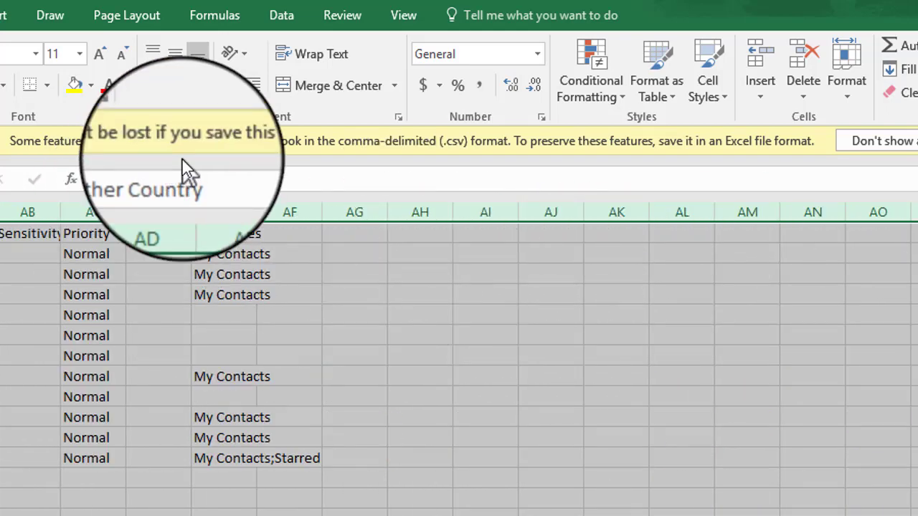
{"action": "left_click", "coordinate": [800, 61]}
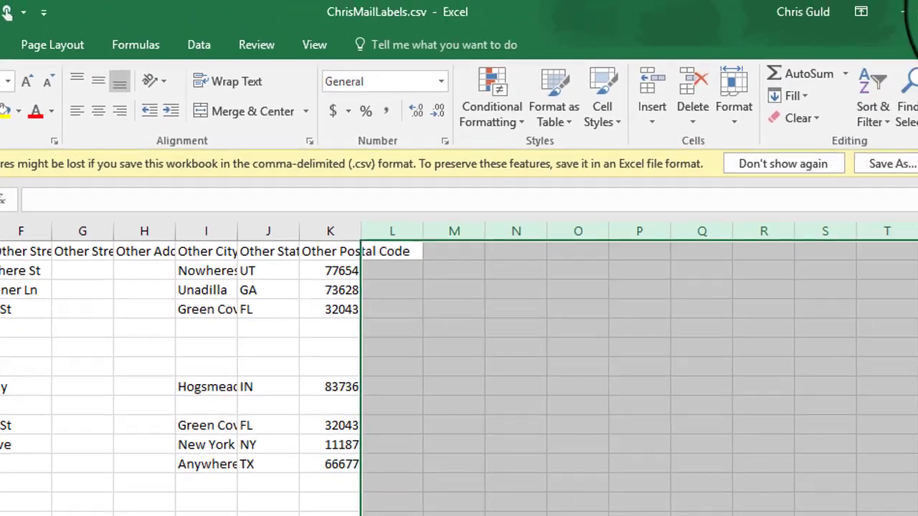
{"action": "left_click", "coordinate": [835, 34]}
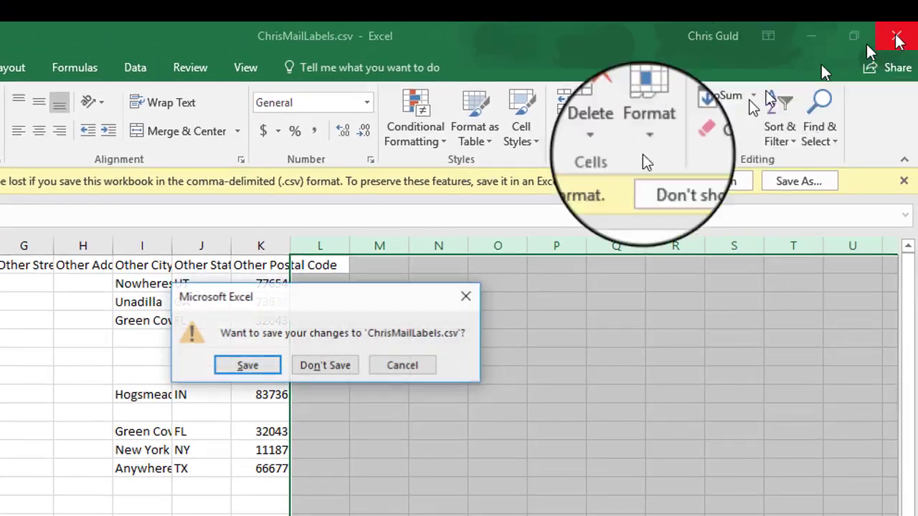
{"action": "left_click", "coordinate": [257, 365]}
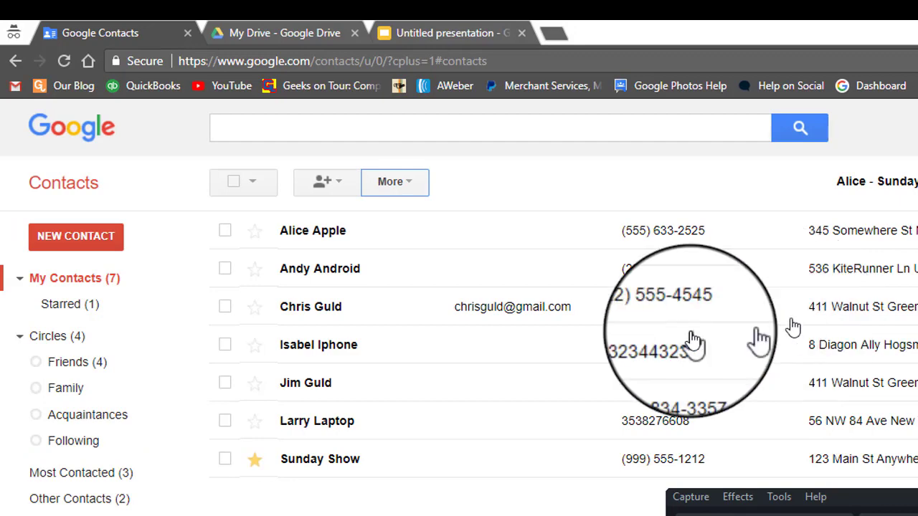
Go to Avery.com in a new tab and browse toward the 1-1/2" x 3-3/4" rectangle labels
{"action": "left_click", "coordinate": [560, 32]}
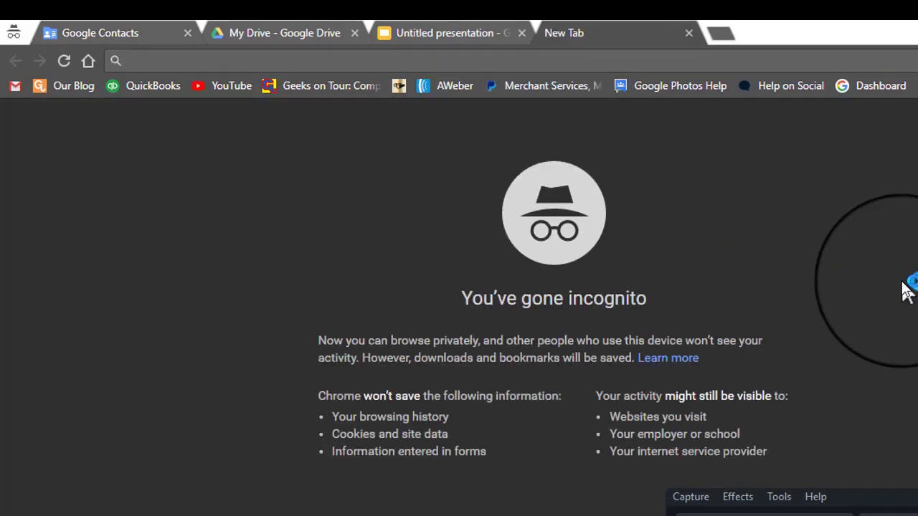
{"action": "type", "text": "Avery.c"}
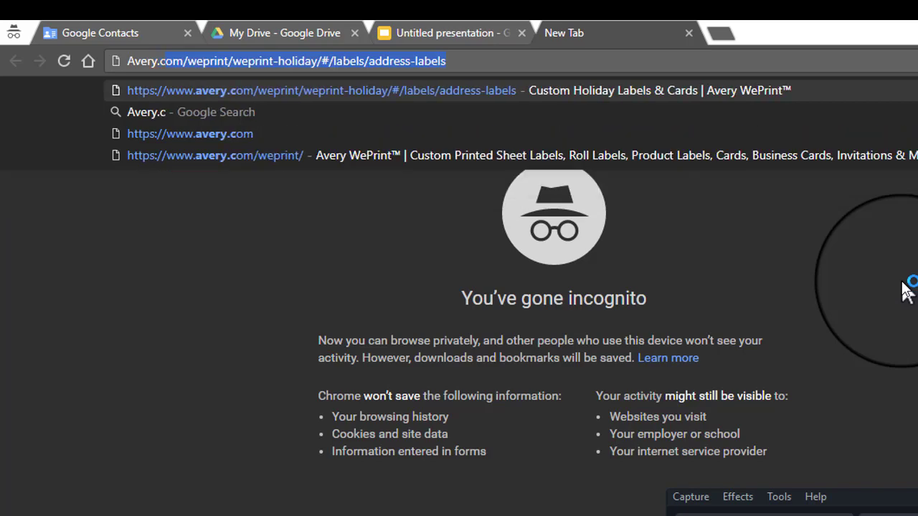
{"action": "type", "text": "om"}
{"action": "key", "text": "Return"}
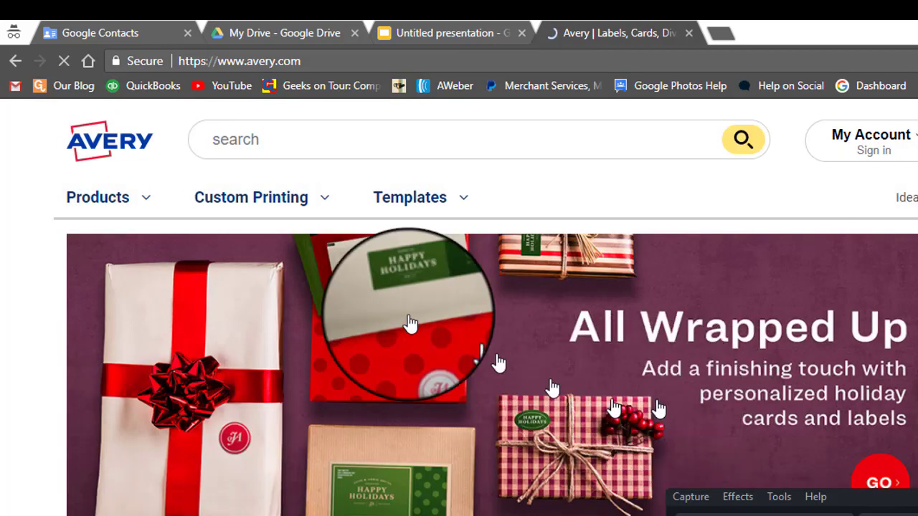
{"action": "mouse_move", "coordinate": [279, 200]}
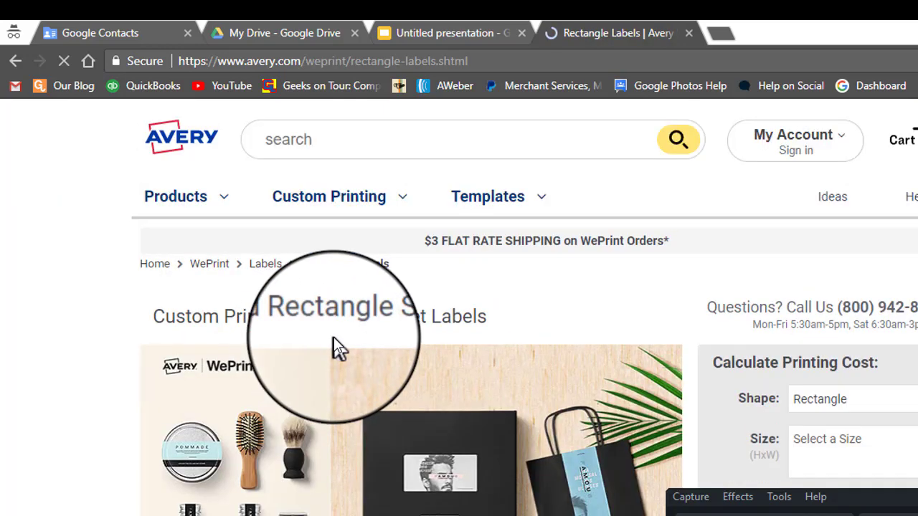
{"action": "scroll", "coordinate": [333, 338], "scroll_direction": "down", "scroll_amount": 8}
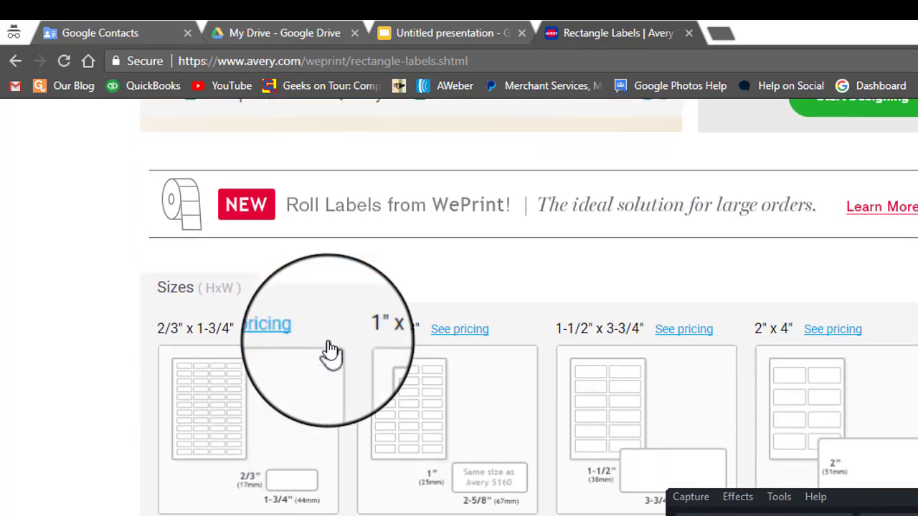
{"action": "scroll", "coordinate": [331, 352], "scroll_direction": "down", "scroll_amount": 2}
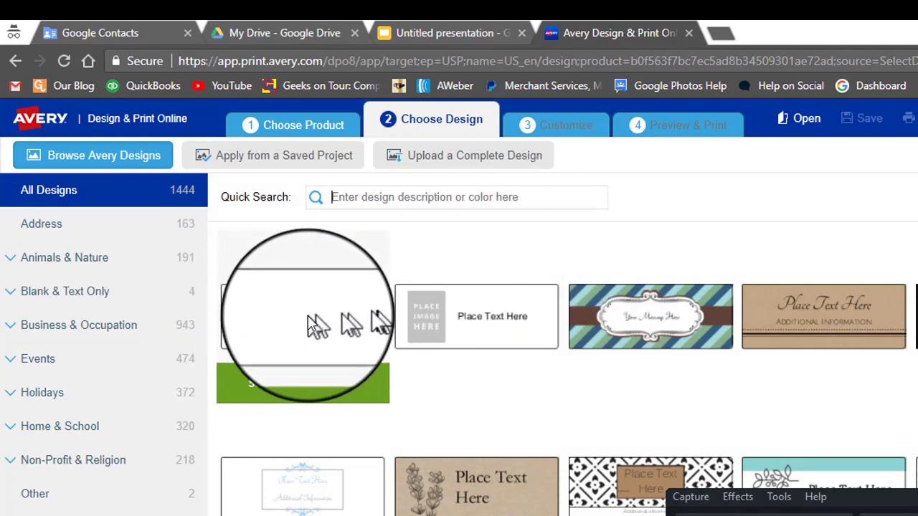
Pick the blank design and start a mail merge import from the computer
{"action": "left_click", "coordinate": [294, 388]}
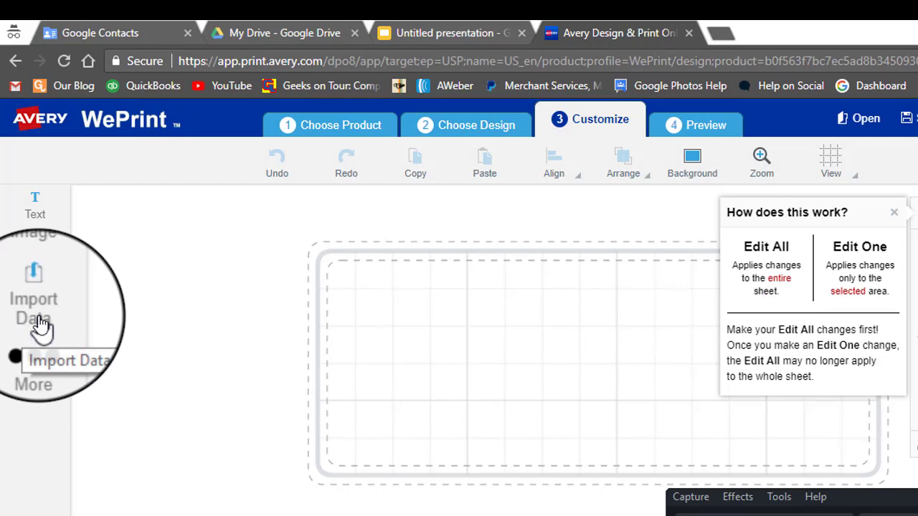
{"action": "left_click", "coordinate": [40, 324]}
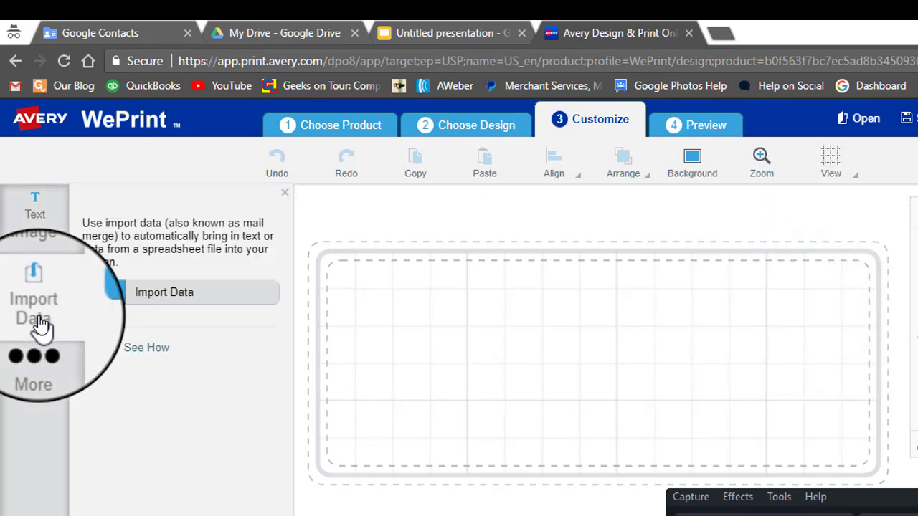
{"action": "left_click", "coordinate": [166, 300]}
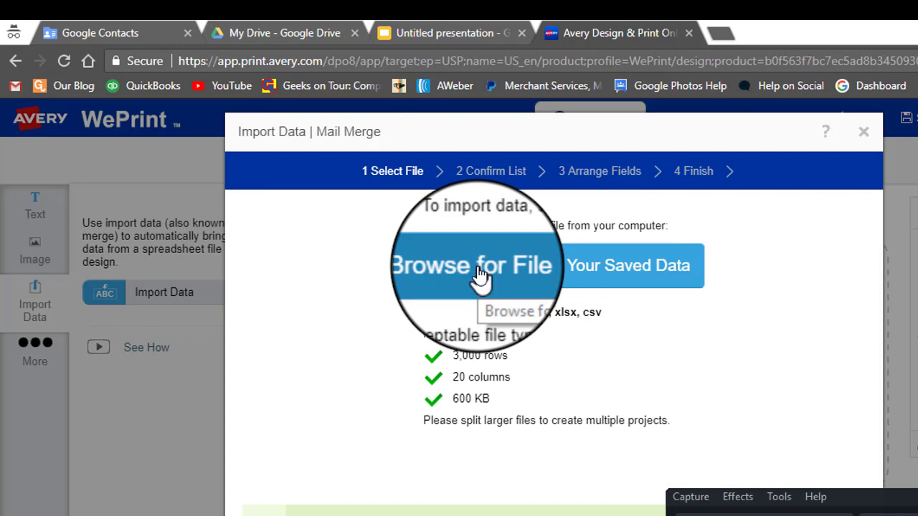
{"action": "left_click", "coordinate": [432, 269]}
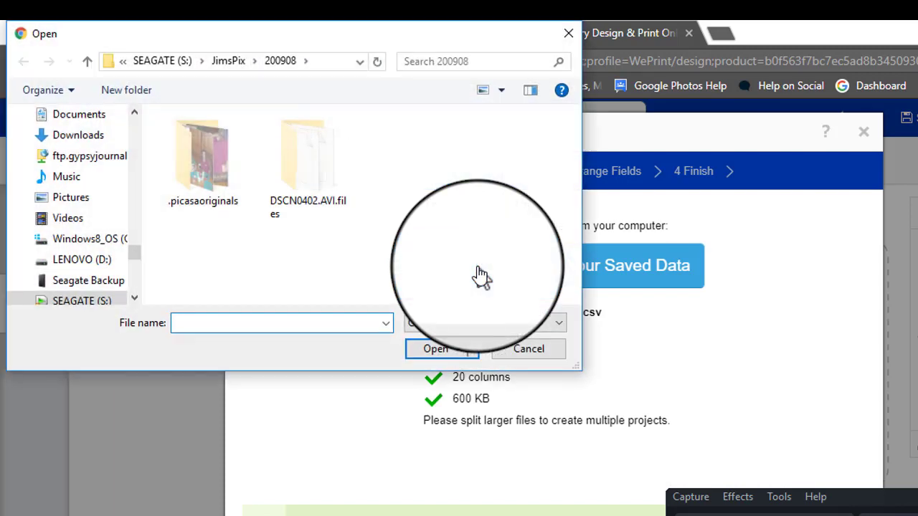
Open ChrisMailLabels.csv from the OneDrive 201711 folder for the merge
{"action": "left_click", "coordinate": [121, 61]}
{"action": "left_click", "coordinate": [125, 143]}
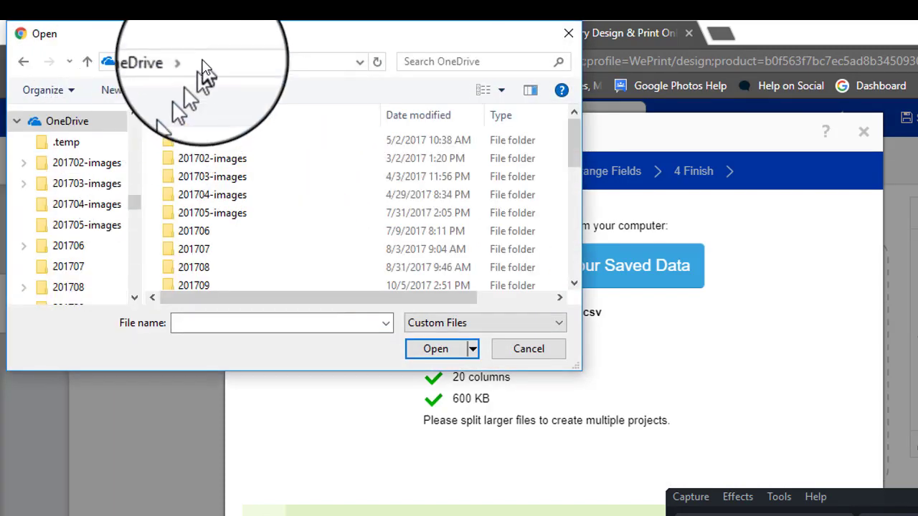
{"action": "left_click", "coordinate": [185, 61]}
{"action": "left_click", "coordinate": [208, 263]}
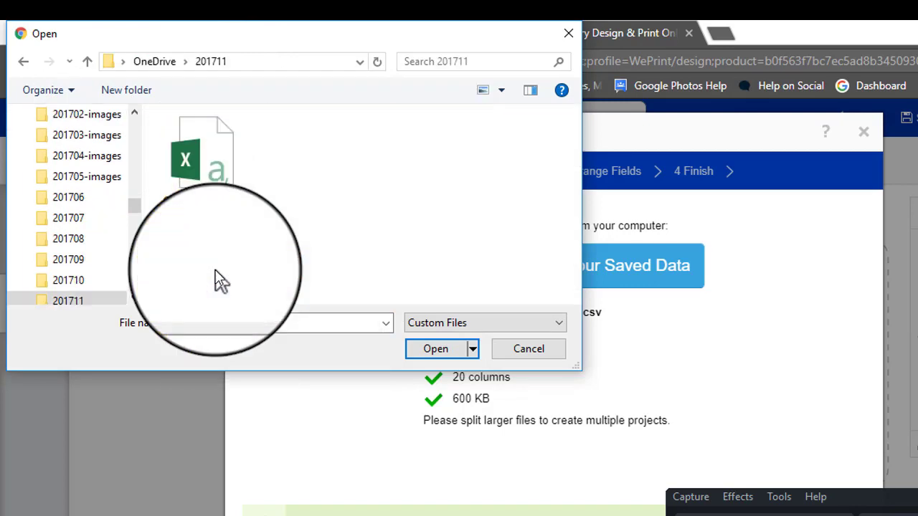
{"action": "left_click", "coordinate": [209, 162]}
{"action": "double_click", "coordinate": [209, 159]}
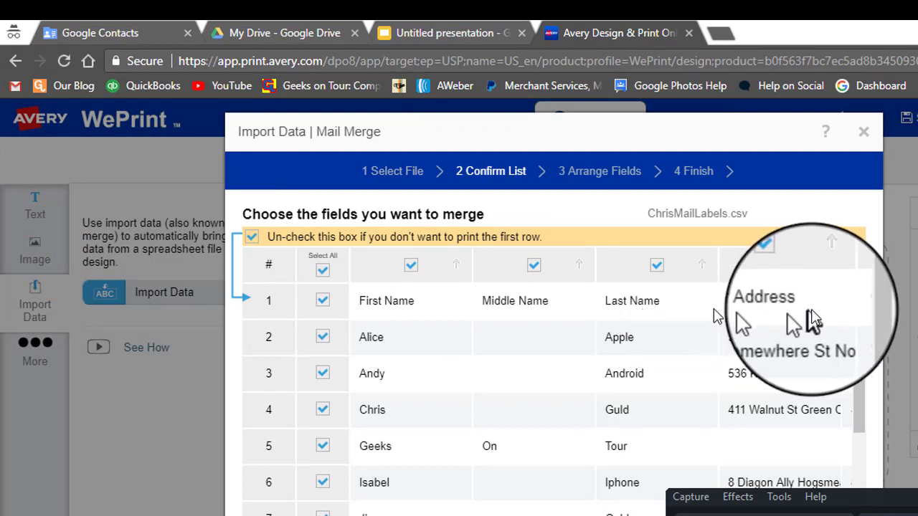
Uncheck the header row, row 5 and duplicate row 7 in Confirm List, then continue
{"action": "left_click", "coordinate": [323, 300]}
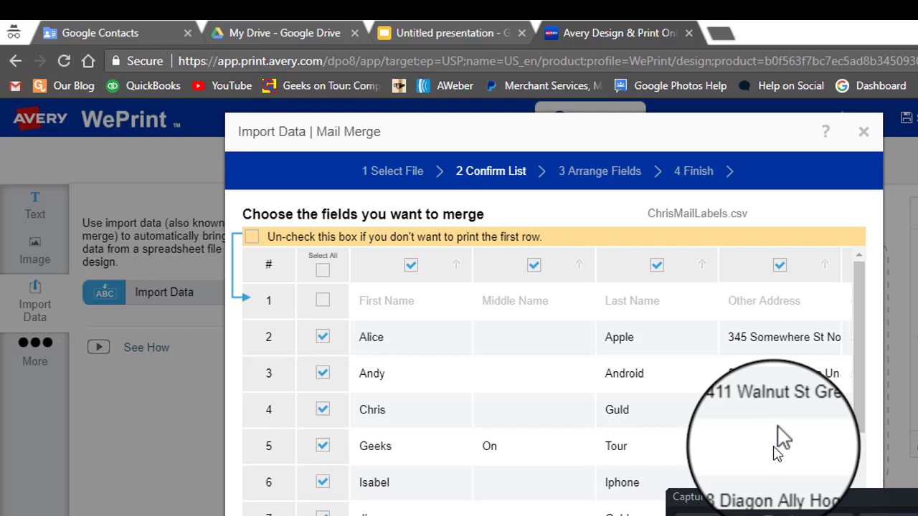
{"action": "scroll", "coordinate": [814, 405], "scroll_direction": "down", "scroll_amount": 1}
{"action": "scroll", "coordinate": [810, 402], "scroll_direction": "down", "scroll_amount": 3}
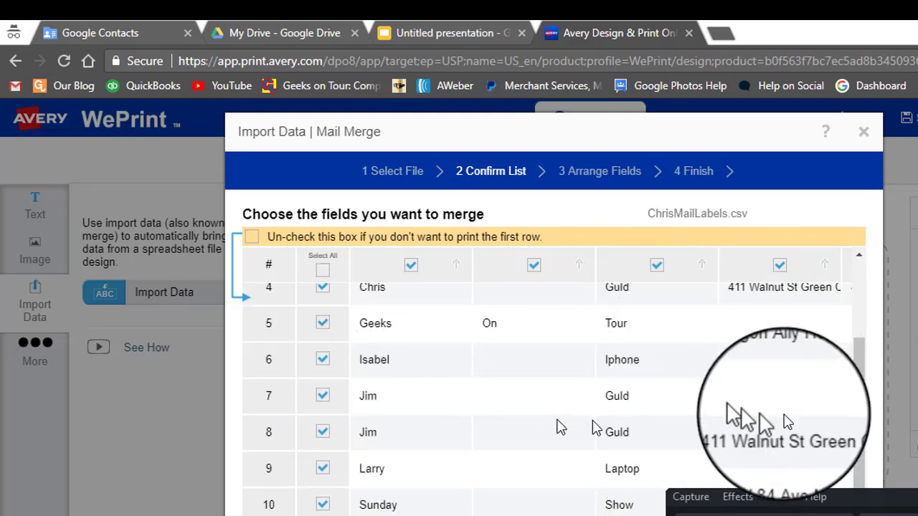
{"action": "left_click", "coordinate": [322, 396]}
{"action": "left_click", "coordinate": [323, 324]}
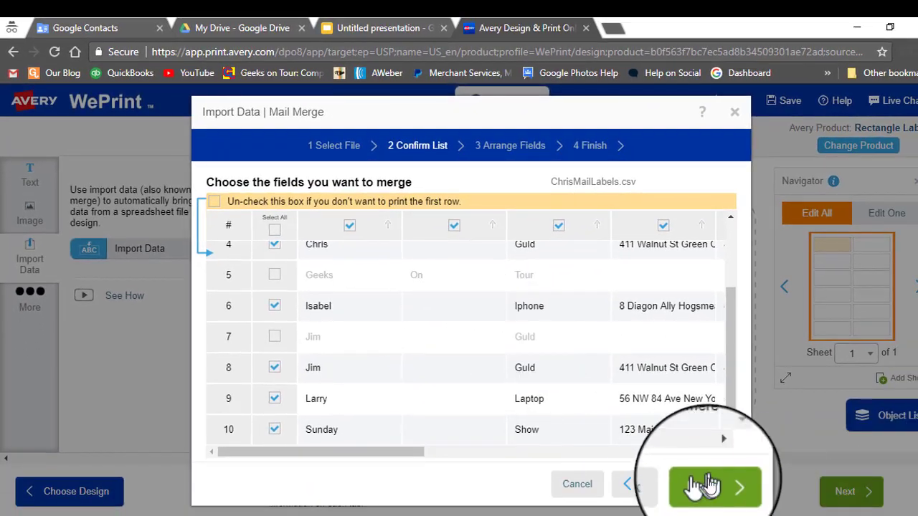
{"action": "left_click", "coordinate": [707, 487]}
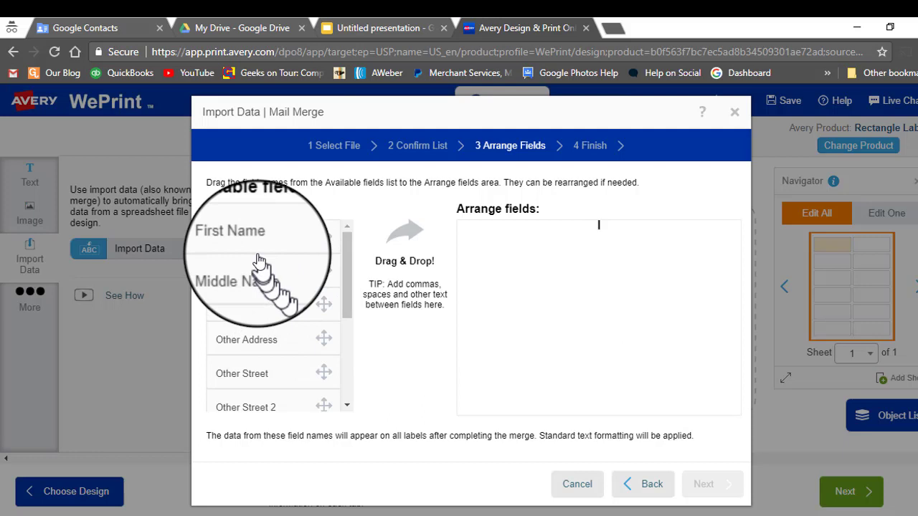
Place First Name and Last Name on line one and Other Street below
{"action": "left_click_drag", "start_coordinate": [230, 240], "coordinate": [492, 247]}
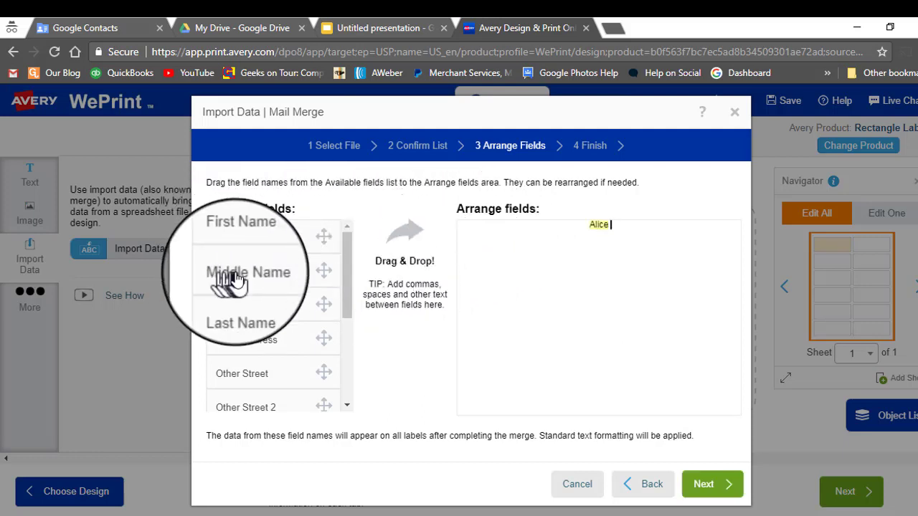
{"action": "left_click_drag", "start_coordinate": [235, 308], "coordinate": [599, 274]}
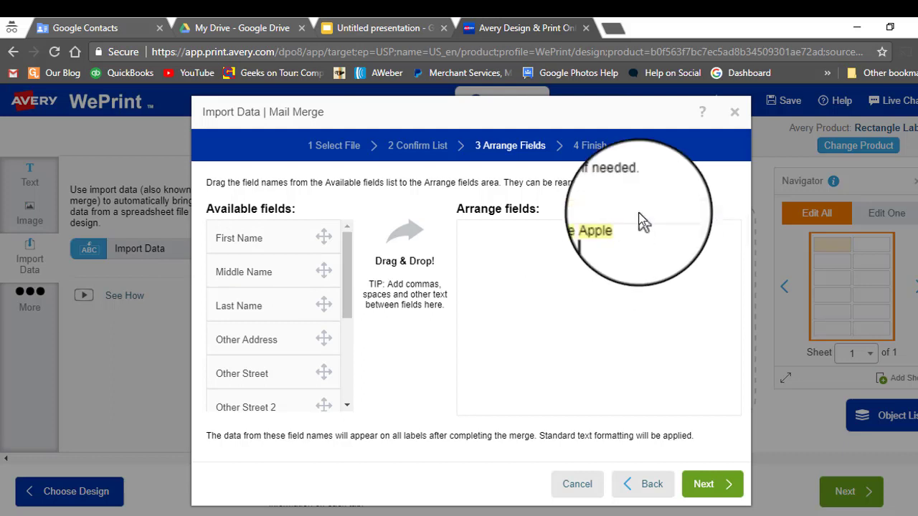
{"action": "scroll", "coordinate": [253, 351], "scroll_direction": "down", "scroll_amount": 2}
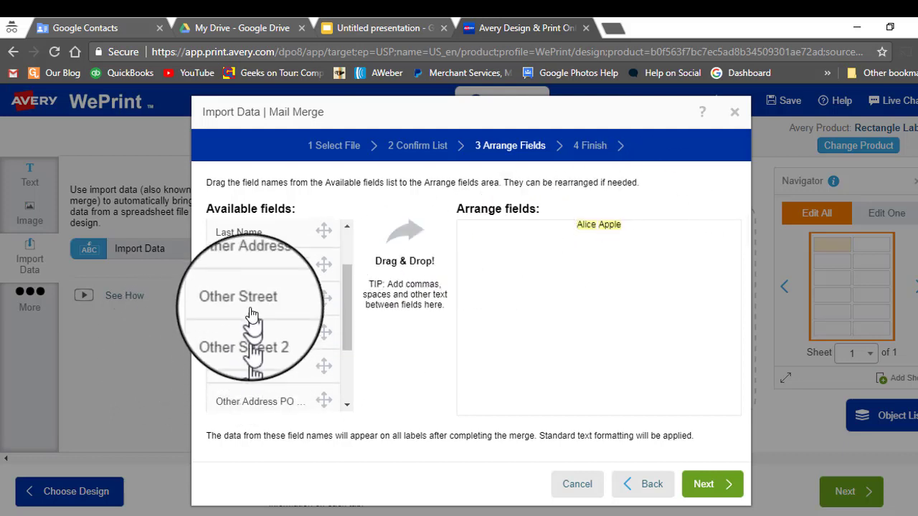
{"action": "left_click_drag", "start_coordinate": [251, 300], "coordinate": [581, 256]}
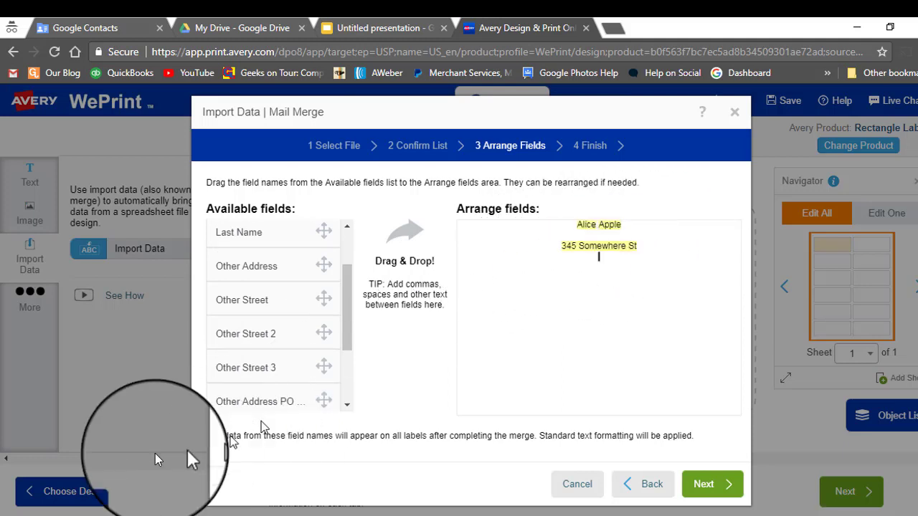
Add Other City, a comma, Other State and Other Postal Code as the third line
{"action": "scroll", "coordinate": [244, 344], "scroll_direction": "down", "scroll_amount": 3}
{"action": "left_click_drag", "start_coordinate": [238, 344], "coordinate": [574, 287]}
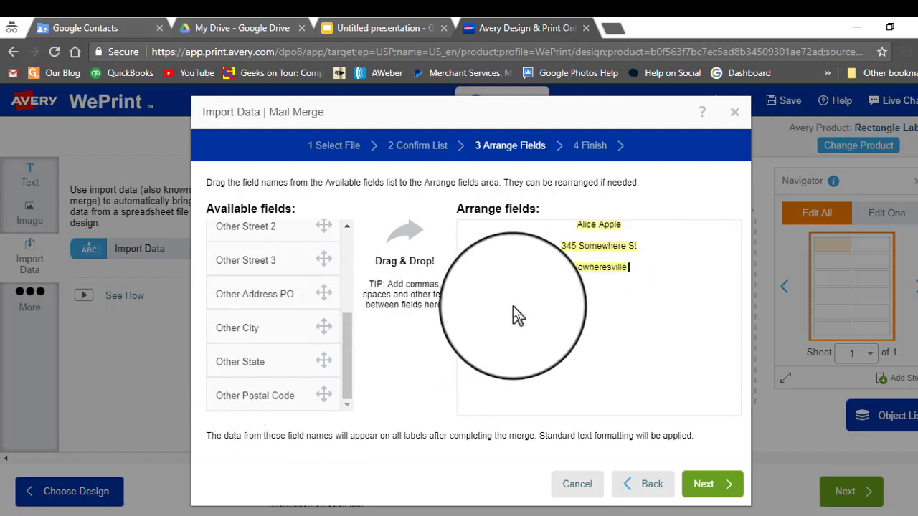
{"action": "type", "text": ","}
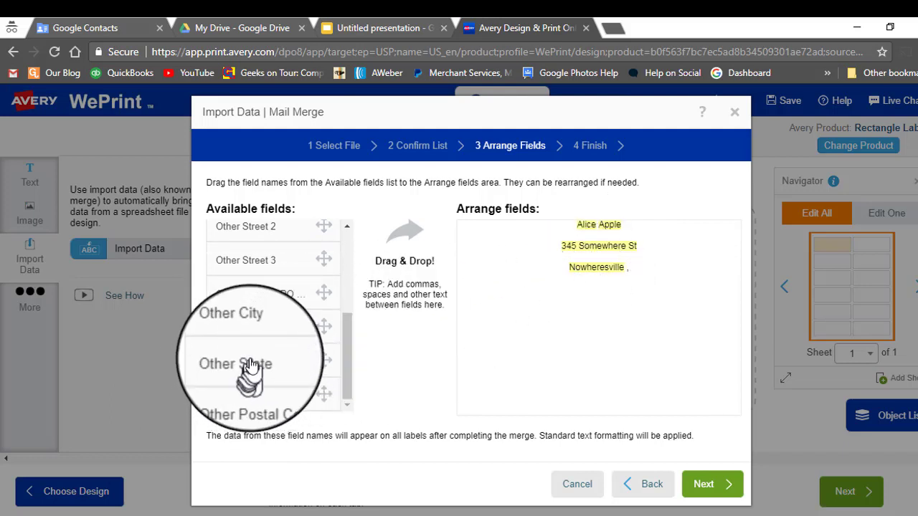
{"action": "left_click_drag", "start_coordinate": [250, 366], "coordinate": [661, 296]}
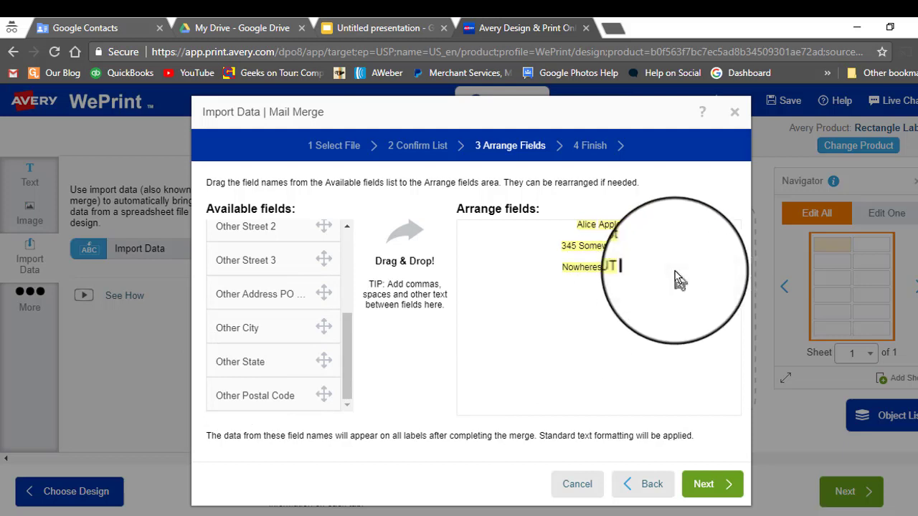
{"action": "left_click_drag", "start_coordinate": [258, 395], "coordinate": [656, 291]}
{"action": "left_click", "coordinate": [709, 491]}
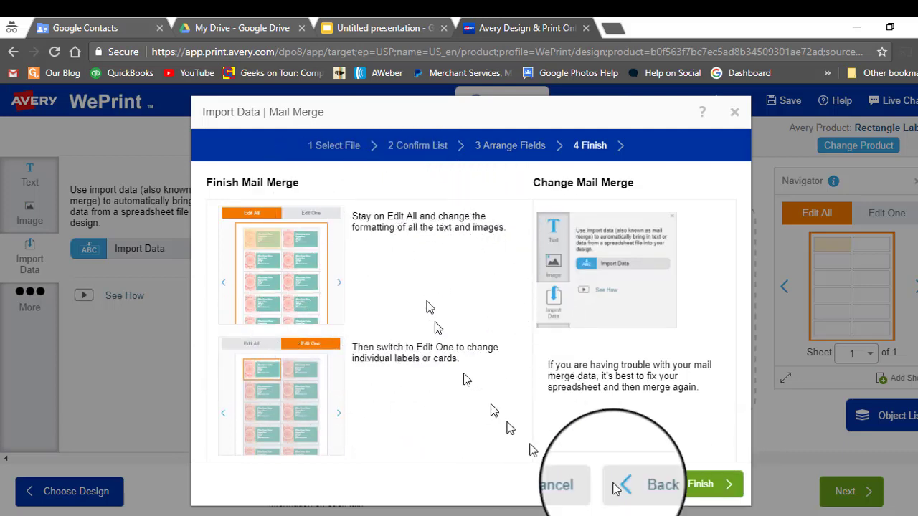
Finish the field merge, advance to the Preview step, and choose View a PDF Proof
{"action": "left_click", "coordinate": [701, 485]}
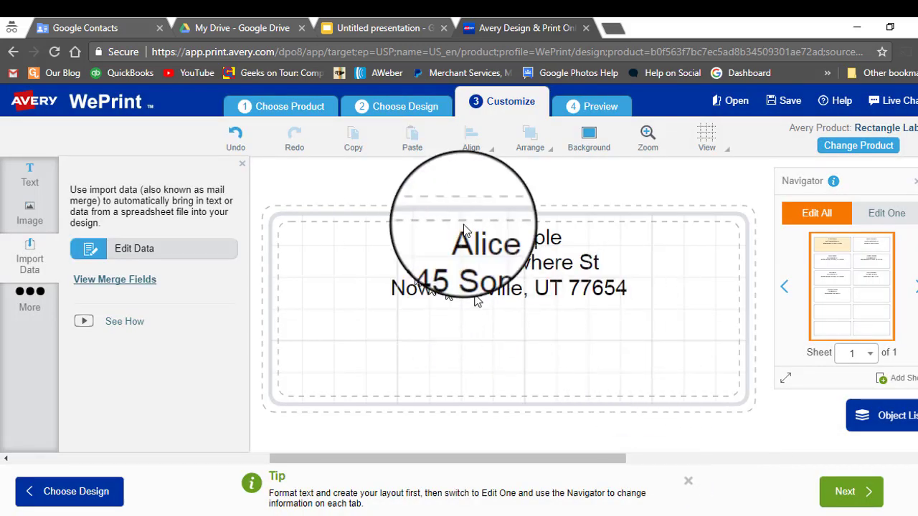
{"action": "left_click", "coordinate": [849, 495]}
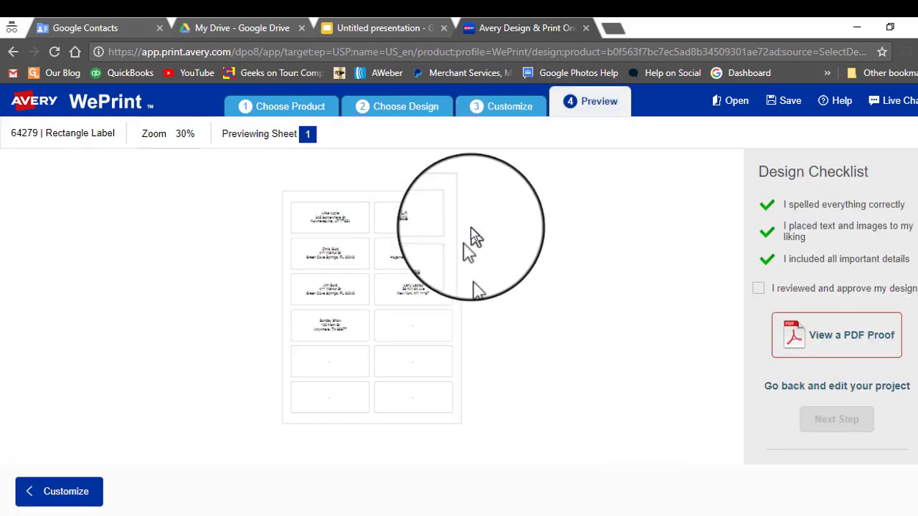
{"action": "left_click", "coordinate": [841, 350]}
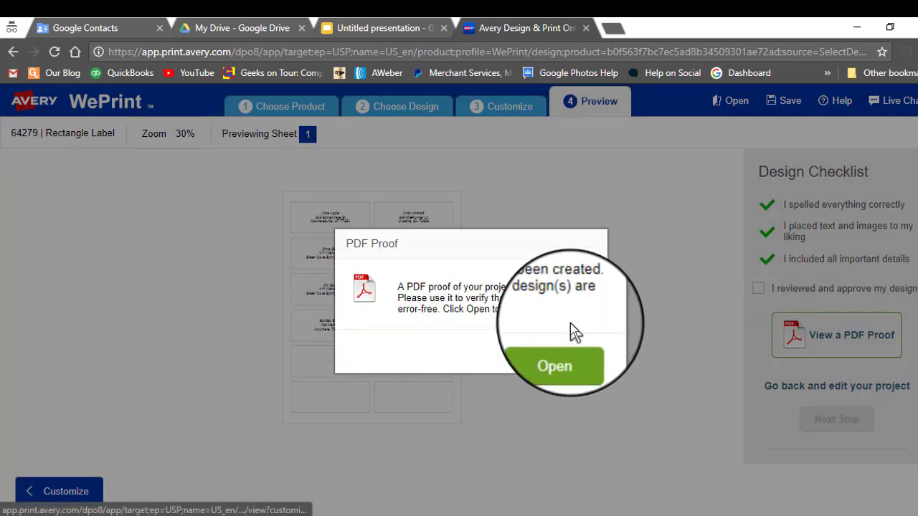
Open proof.pdf in its own tab and scroll down to page 2's address labels
{"action": "left_click", "coordinate": [542, 371]}
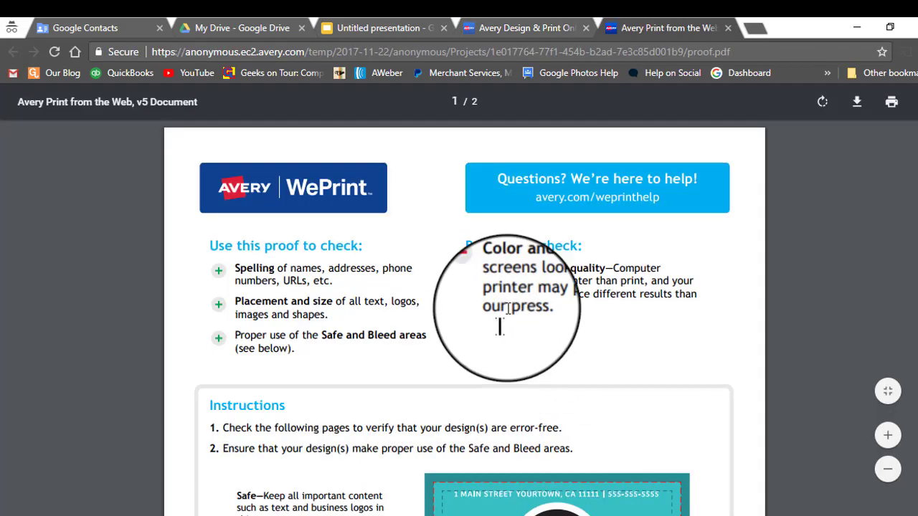
{"action": "scroll", "coordinate": [453, 284], "scroll_direction": "down", "scroll_amount": 3}
{"action": "scroll", "coordinate": [293, 219], "scroll_direction": "down", "scroll_amount": 8}
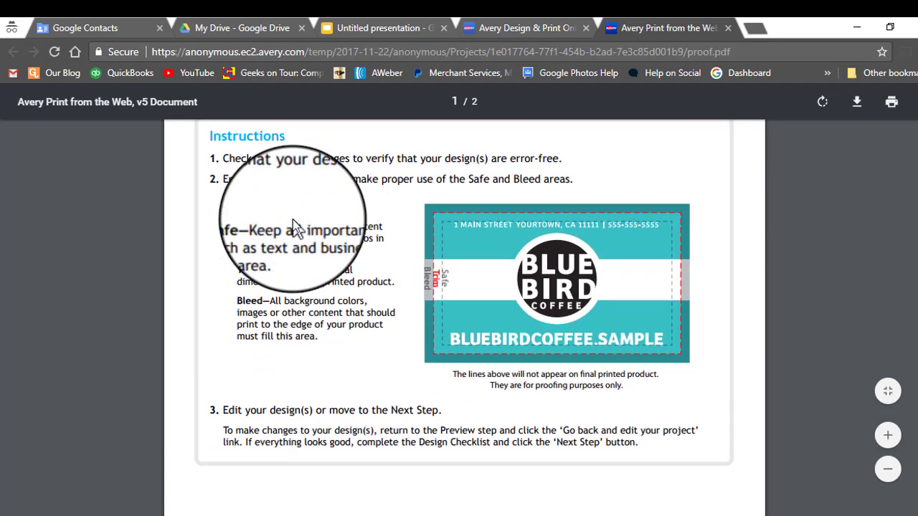
{"action": "scroll", "coordinate": [293, 228], "scroll_direction": "down", "scroll_amount": 6}
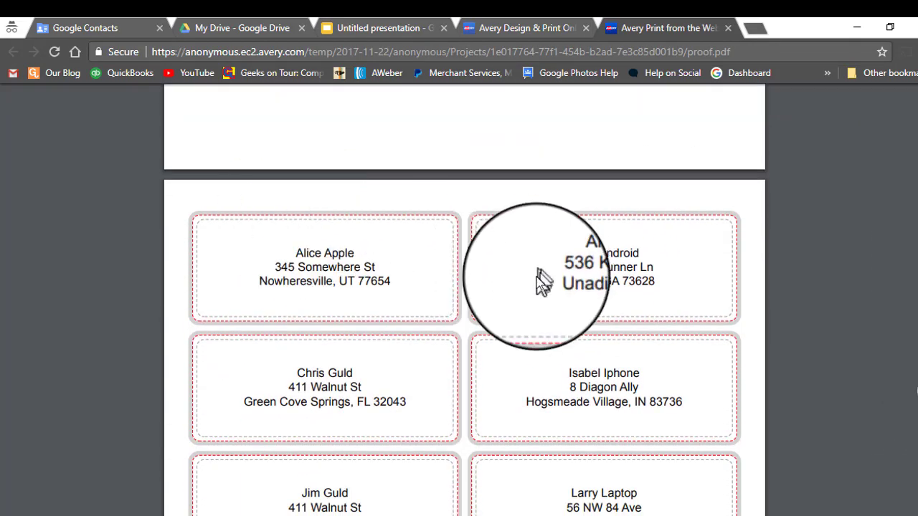
{"action": "scroll", "coordinate": [631, 340], "scroll_direction": "down", "scroll_amount": 3}
{"action": "mouse_move", "coordinate": [889, 152]}
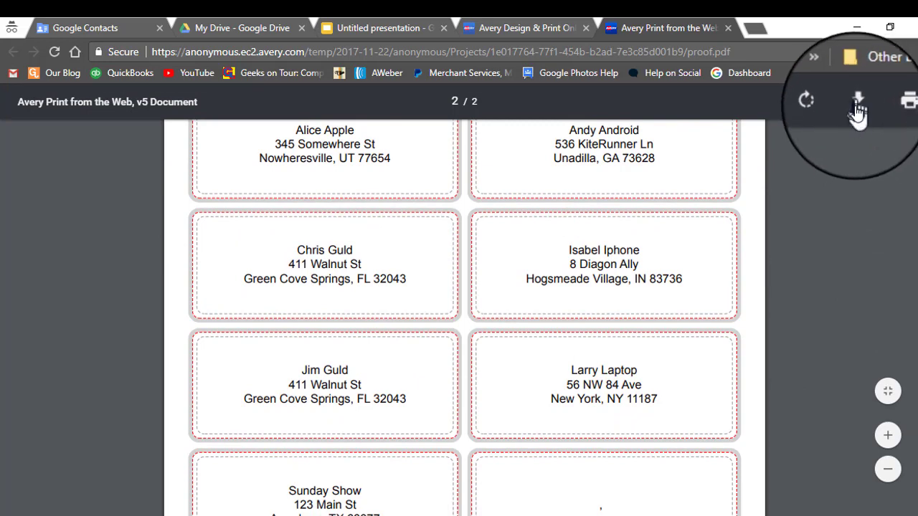
{"action": "scroll", "coordinate": [822, 246], "scroll_direction": "down", "scroll_amount": 2}
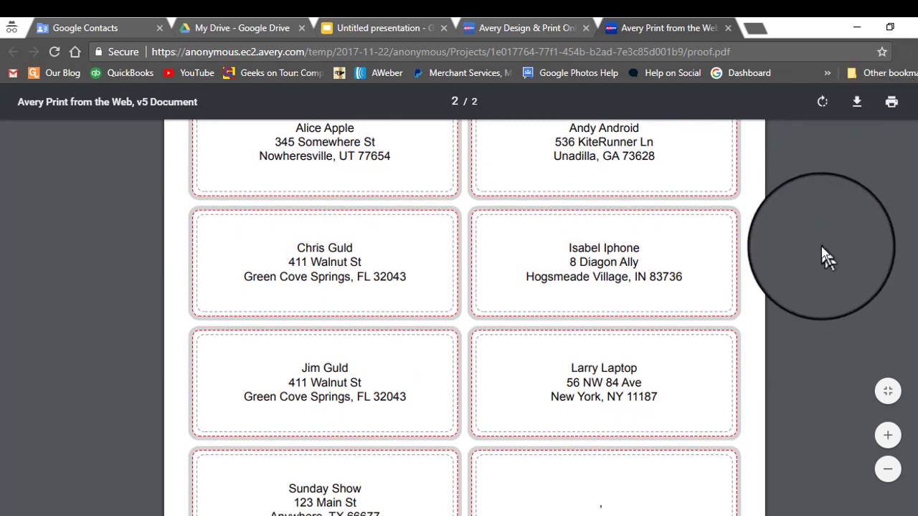